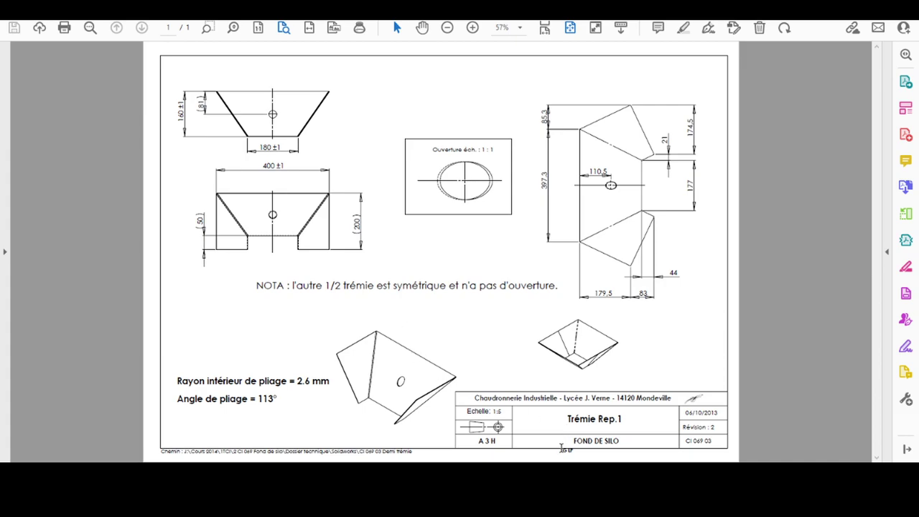
Step: Switch from the hopper drawing in Acrobat Reader to the 'demi trémie' part in SolidWorks
{"action": "left_click", "coordinate": [617, 459]}
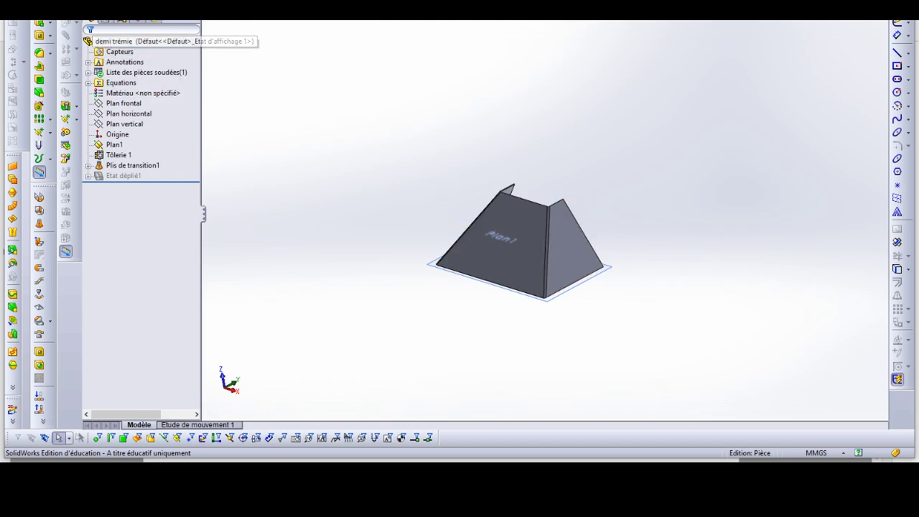
Step: Save the part as 'demi trémie percée', deleting the .SLDPRT extension from the file name
{"action": "key", "text": "alt+f"}
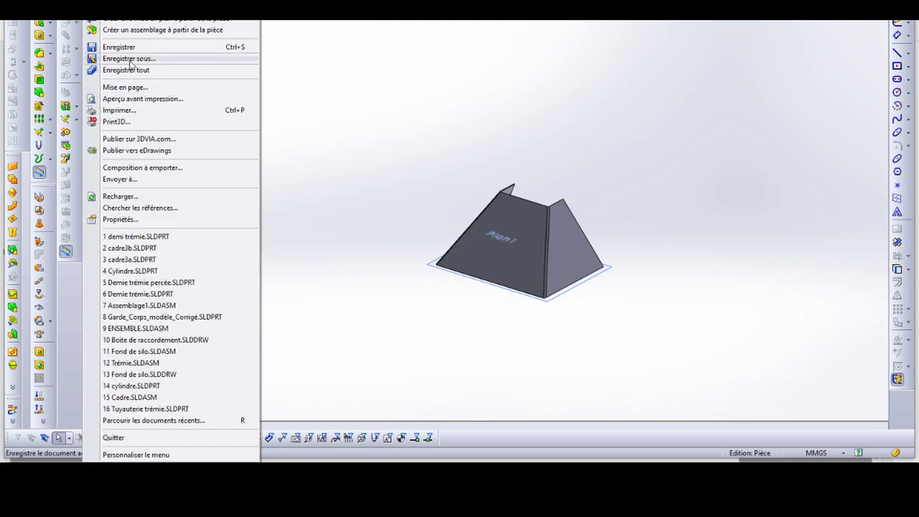
{"action": "left_click", "coordinate": [130, 62]}
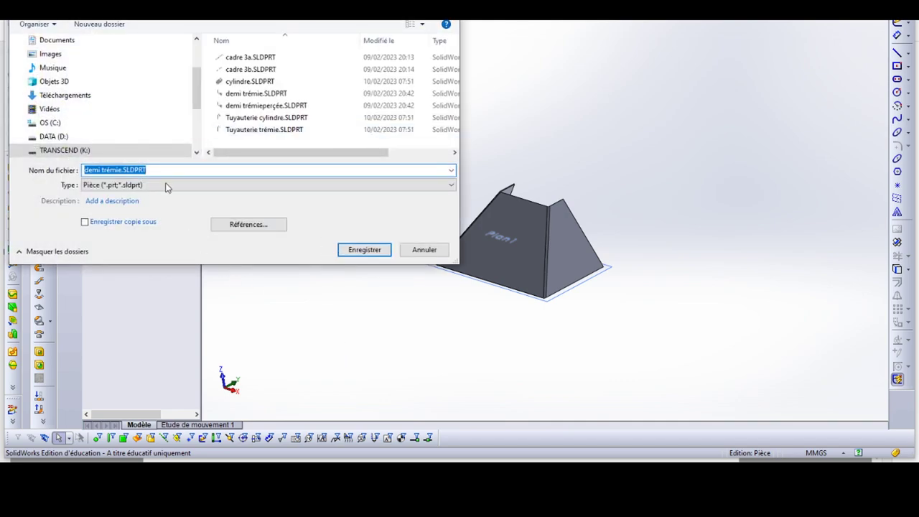
{"action": "scroll", "coordinate": [256, 108], "scroll_direction": "up", "scroll_amount": 2}
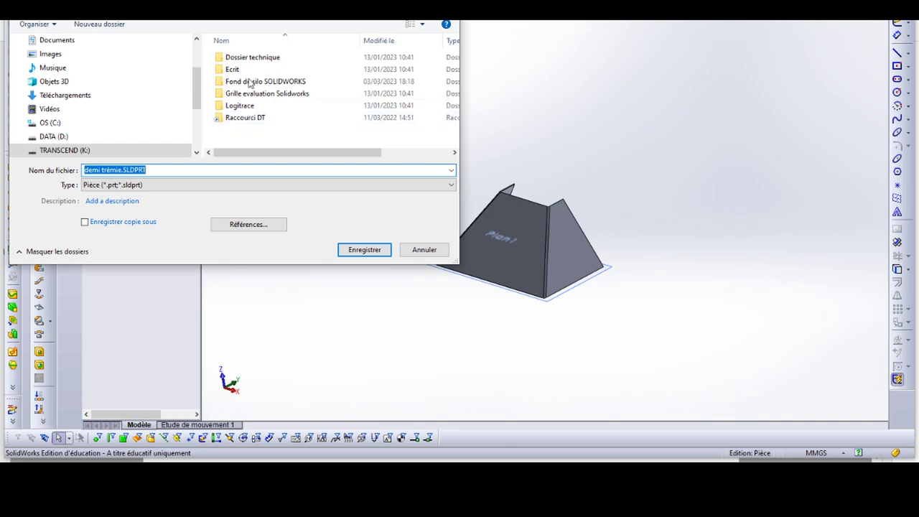
{"action": "left_click", "coordinate": [161, 171]}
{"action": "left_click_drag", "start_coordinate": [160, 171], "coordinate": [121, 170]}
{"action": "key", "text": "BackSpace"}
{"action": "type", "text": "percée"}
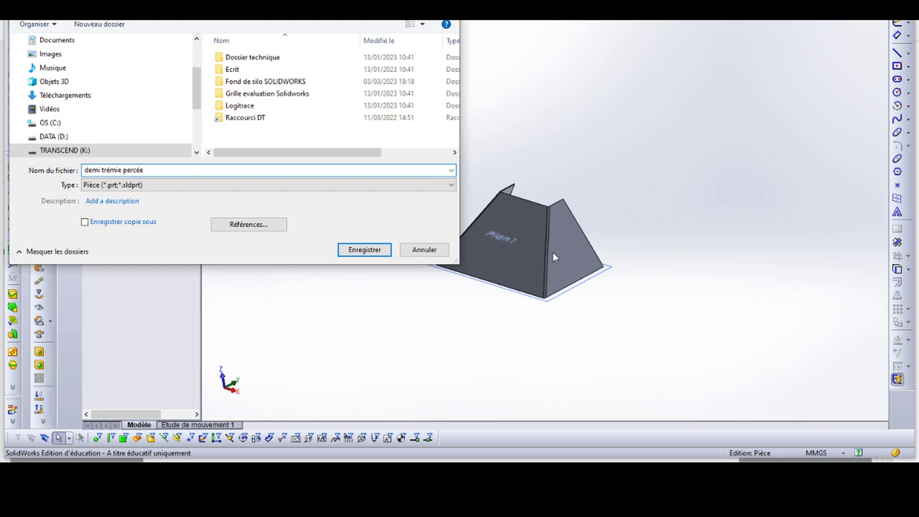
{"action": "left_click", "coordinate": [369, 252]}
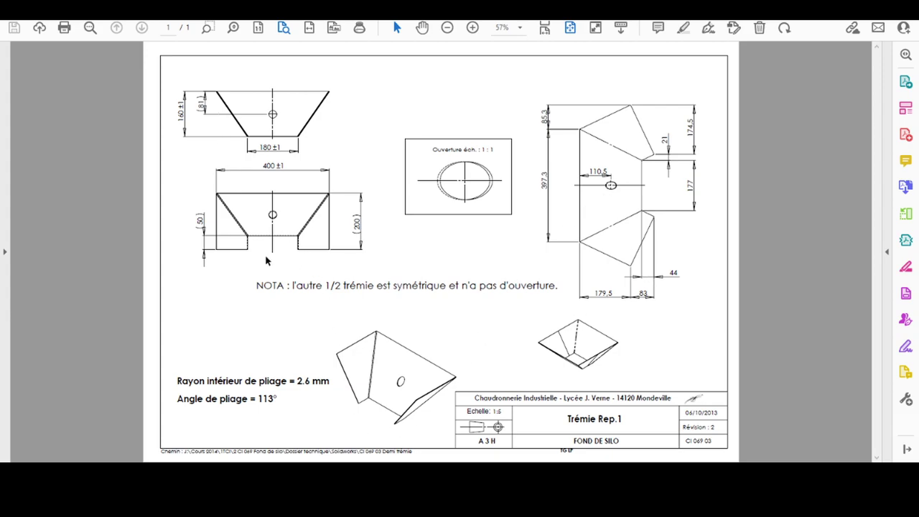
Step: Zoom the hopper drawing PDF to 100% to inspect it
{"action": "key", "text": "ctrl+1"}
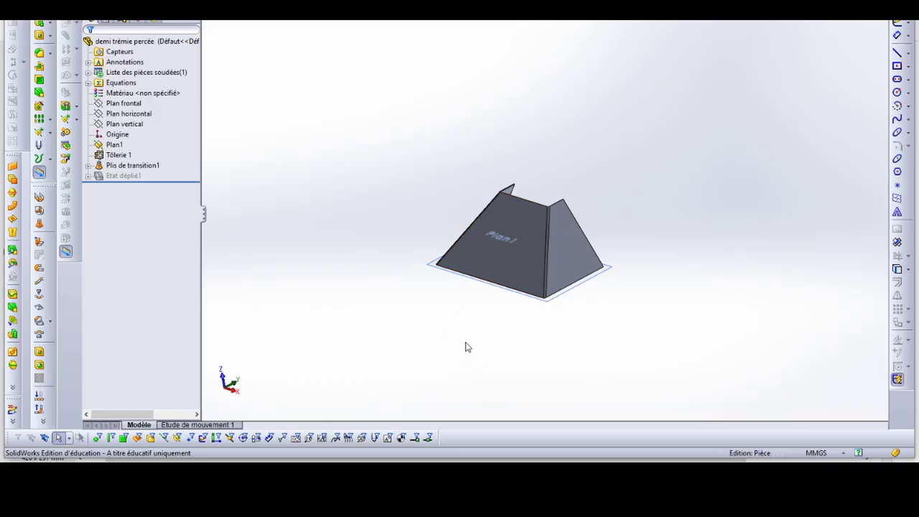
Step: Open a new sketch on Plan horizontal and turn the view normal to it
{"action": "middle_click_drag", "start_coordinate": [467, 349], "coordinate": [460, 273]}
{"action": "left_click", "coordinate": [129, 115]}
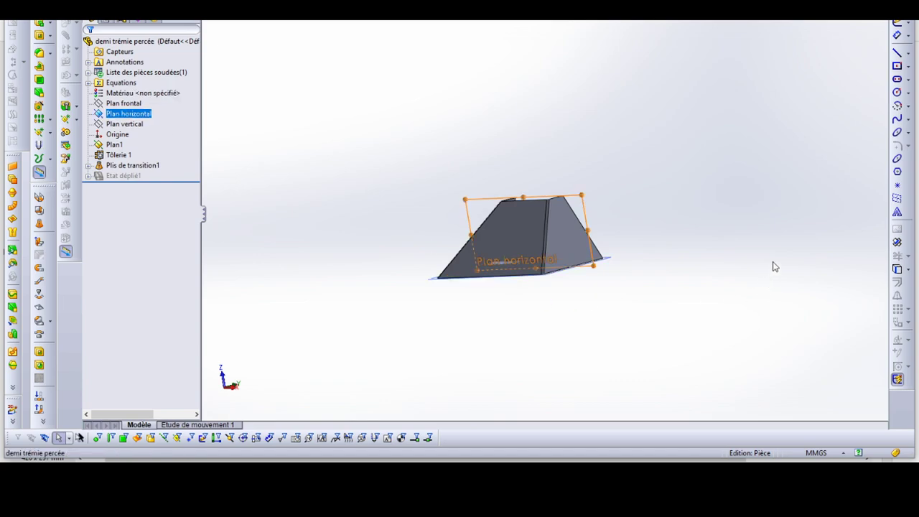
{"action": "mouse_move", "coordinate": [773, 265]}
{"action": "middle_mouse_down"}
{"action": "mouse_move", "coordinate": [711, 246]}
{"action": "mouse_move", "coordinate": [725, 290]}
{"action": "middle_mouse_up"}
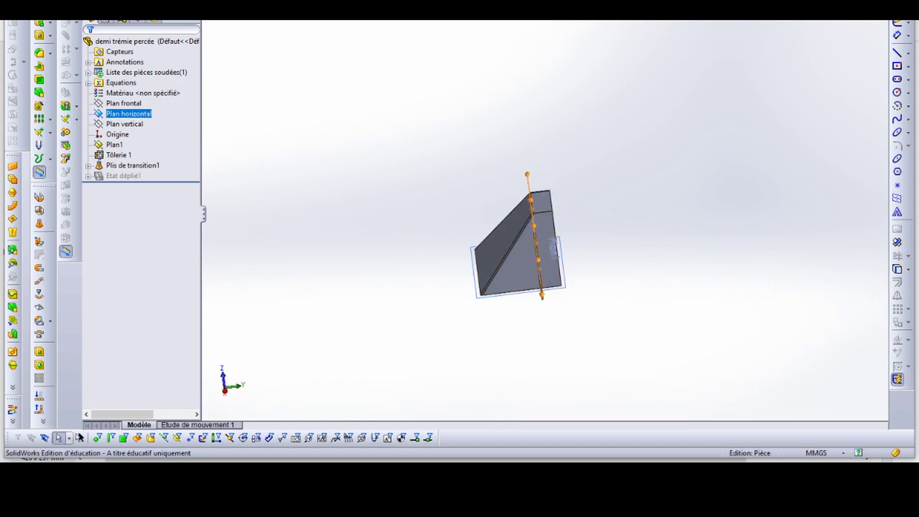
{"action": "left_click", "coordinate": [896, 23]}
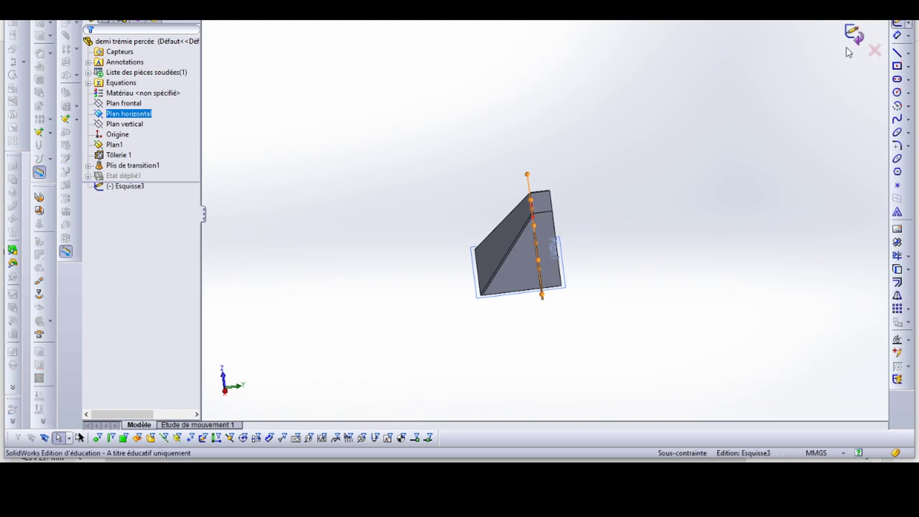
{"action": "left_click", "coordinate": [532, 24]}
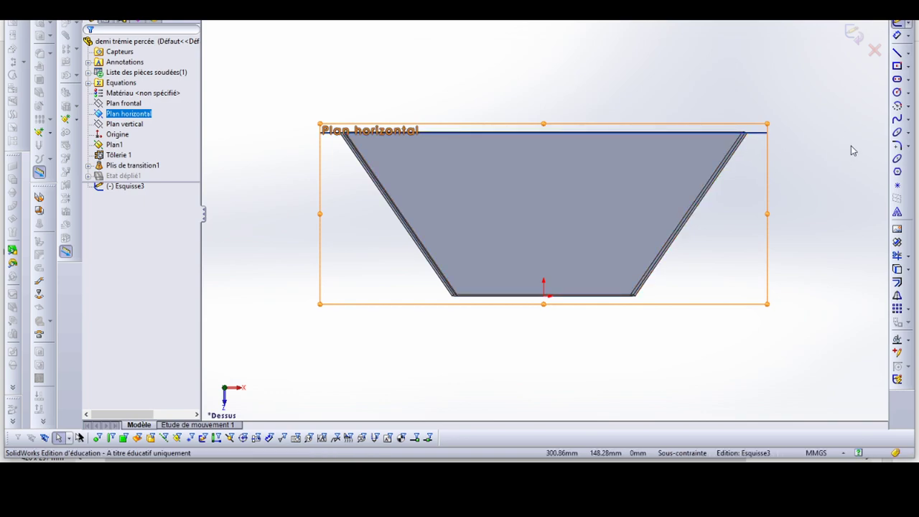
Step: Sketch a circle of about 27.09 mm radius above the origin, then bring up the hopper PDF
{"action": "left_click", "coordinate": [897, 93]}
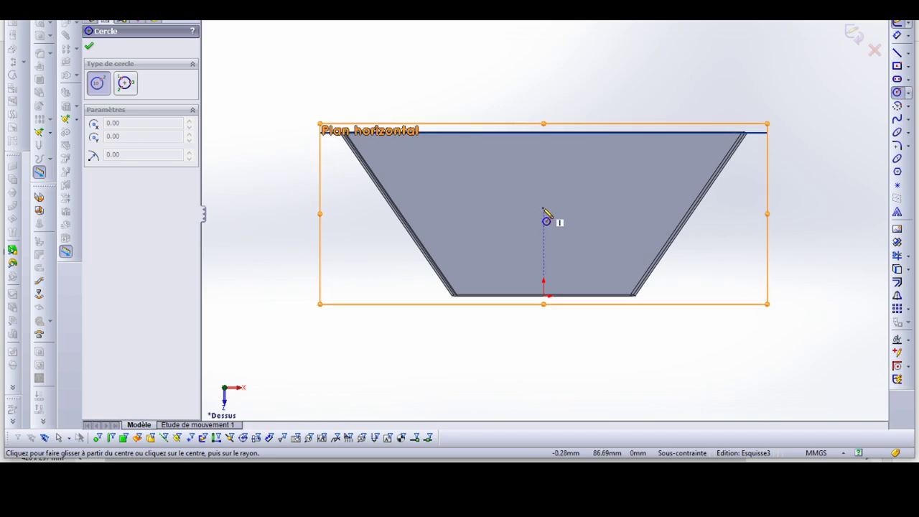
{"action": "left_click", "coordinate": [544, 208]}
{"action": "left_click", "coordinate": [564, 226]}
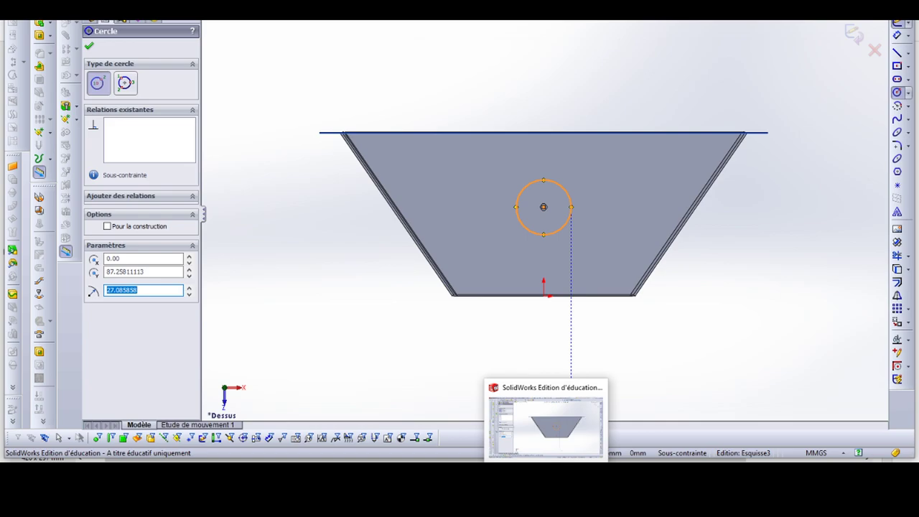
{"action": "left_click", "coordinate": [574, 461]}
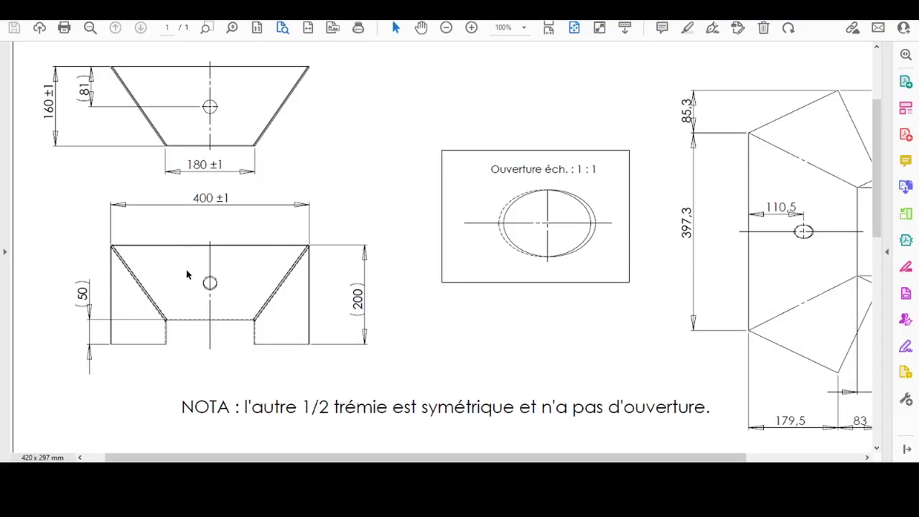
Step: Zoom in and out across the hopper and assembly drawings in Acrobat to read them
{"action": "scroll", "coordinate": [442, 244], "scroll_direction": "down", "scroll_amount": 1, "text": "ctrl"}
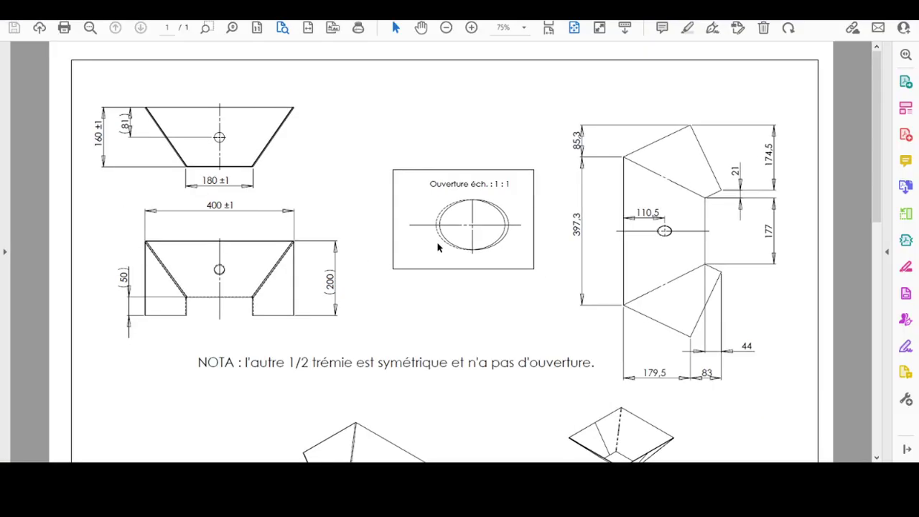
{"action": "scroll", "coordinate": [438, 248], "scroll_direction": "down", "scroll_amount": 1, "text": "ctrl"}
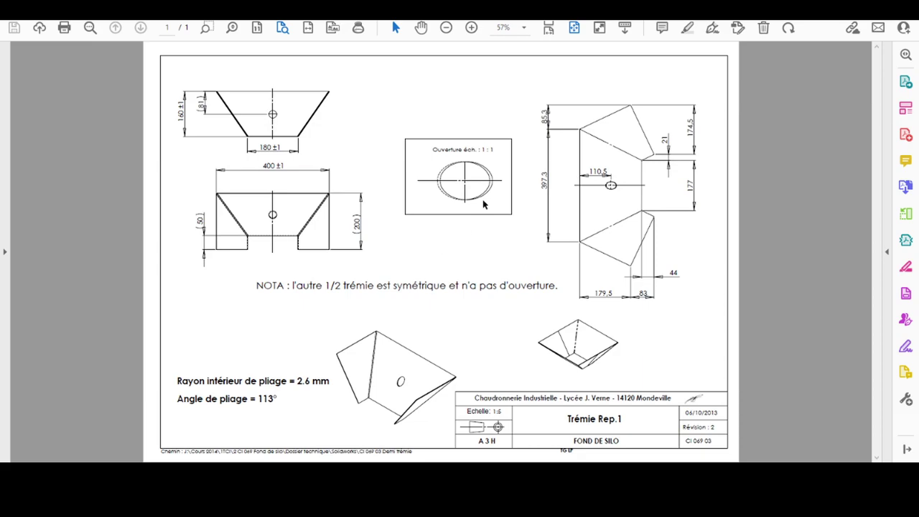
{"action": "scroll", "coordinate": [412, 224], "scroll_direction": "up", "scroll_amount": 1, "text": "ctrl"}
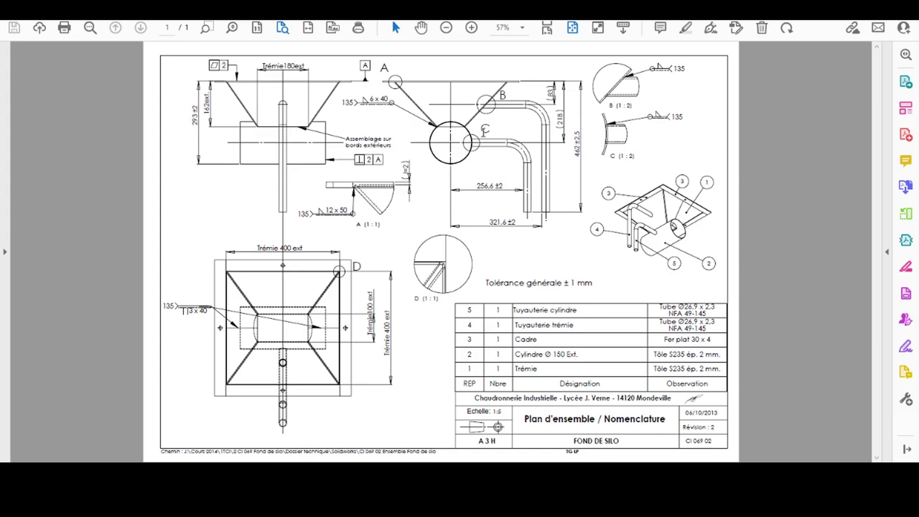
{"action": "scroll", "coordinate": [485, 105], "scroll_direction": "up", "scroll_amount": 1, "text": "ctrl"}
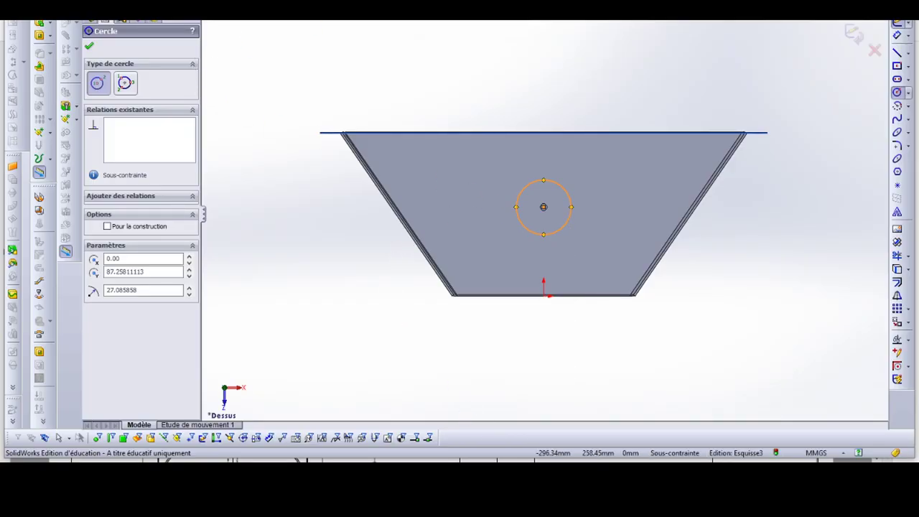
Step: Give the sketched circle a 27 mm diameter dimension
{"action": "left_click", "coordinate": [898, 34]}
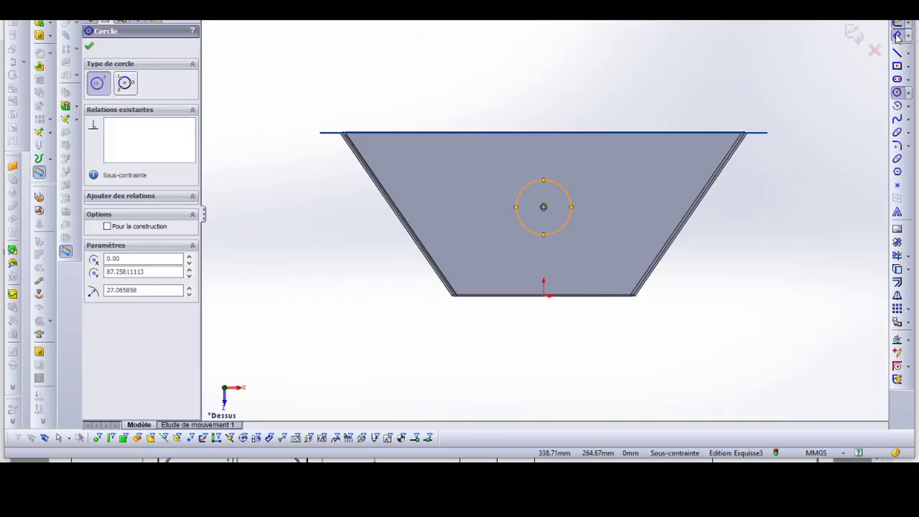
{"action": "left_click", "coordinate": [569, 191]}
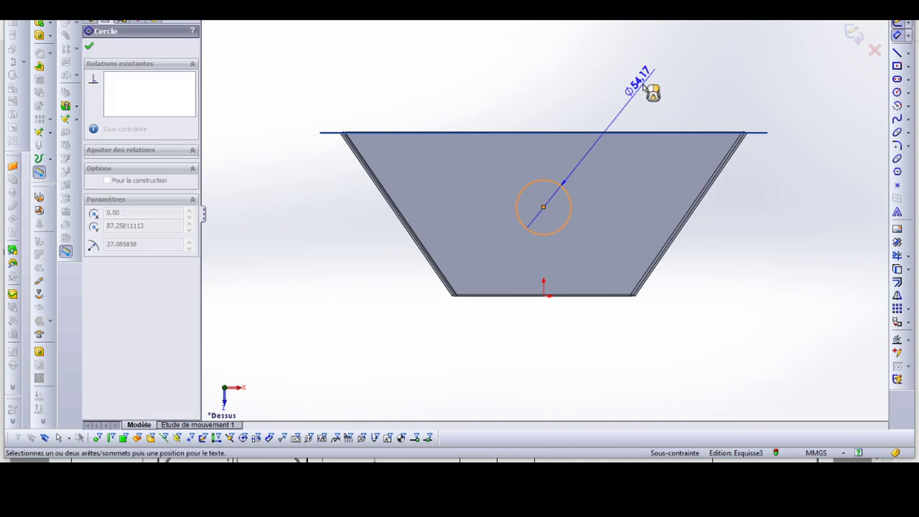
{"action": "left_click", "coordinate": [652, 89]}
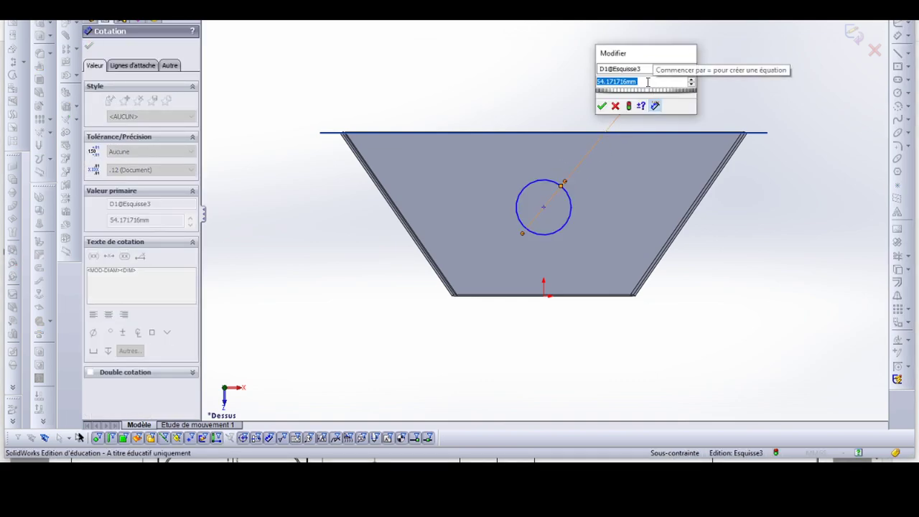
{"action": "type", "text": "27"}
{"action": "key", "text": "Return"}
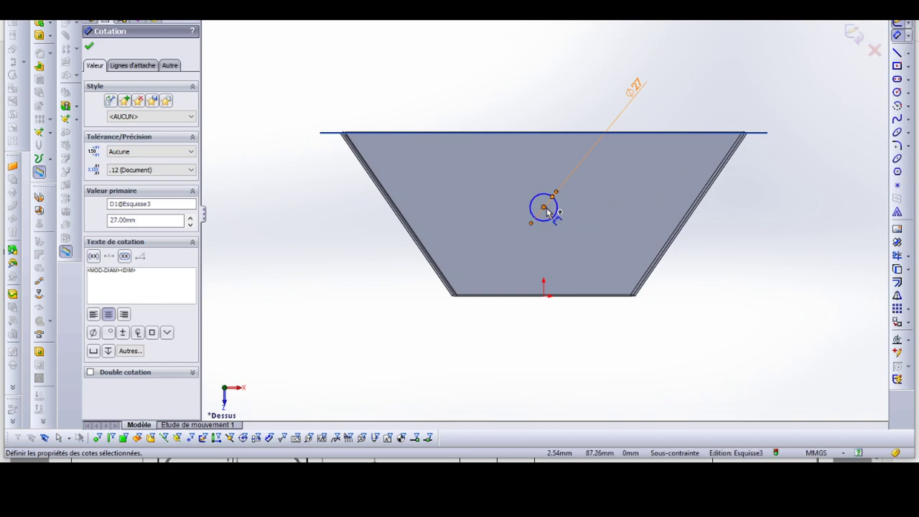
{"action": "left_click", "coordinate": [908, 56]}
Step: Draw a vertical construction line from the bottom edge midpoint to the circle centre
{"action": "left_click", "coordinate": [855, 69]}
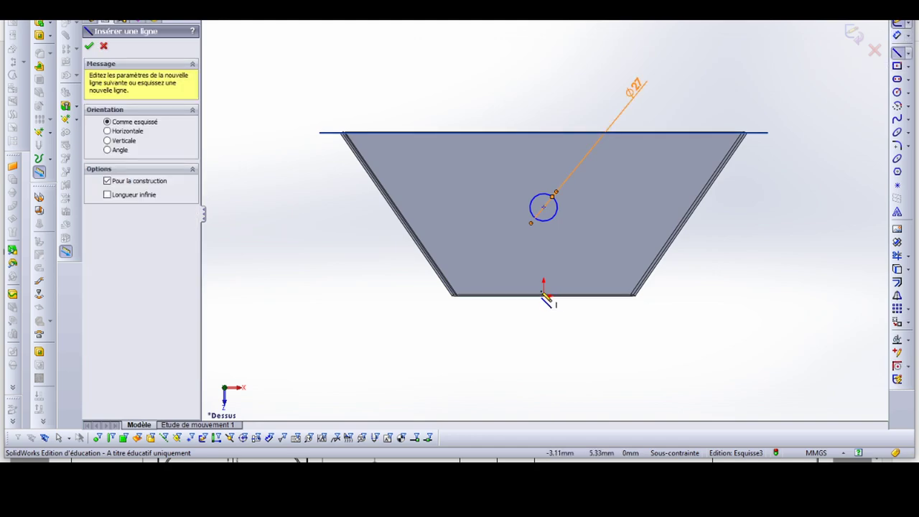
{"action": "left_click", "coordinate": [543, 295]}
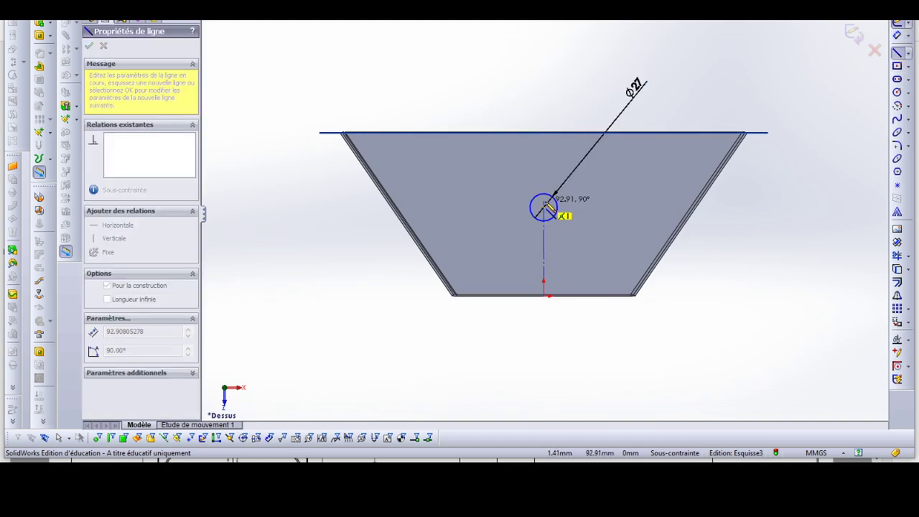
{"action": "left_click", "coordinate": [543, 208]}
{"action": "key", "text": "Escape"}
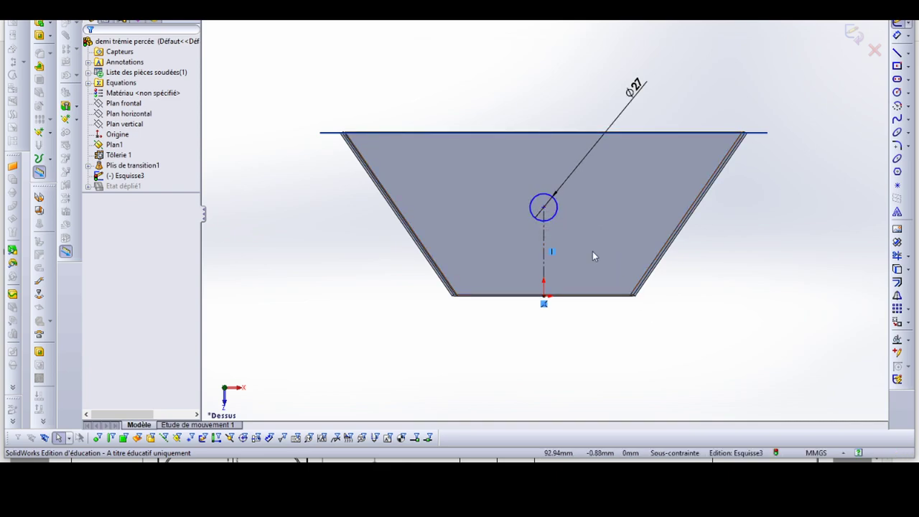
Step: Drag the circle centre higher up the face to 0.00, 99.69 mm, checking the PDF drawing
{"action": "left_click", "coordinate": [543, 208]}
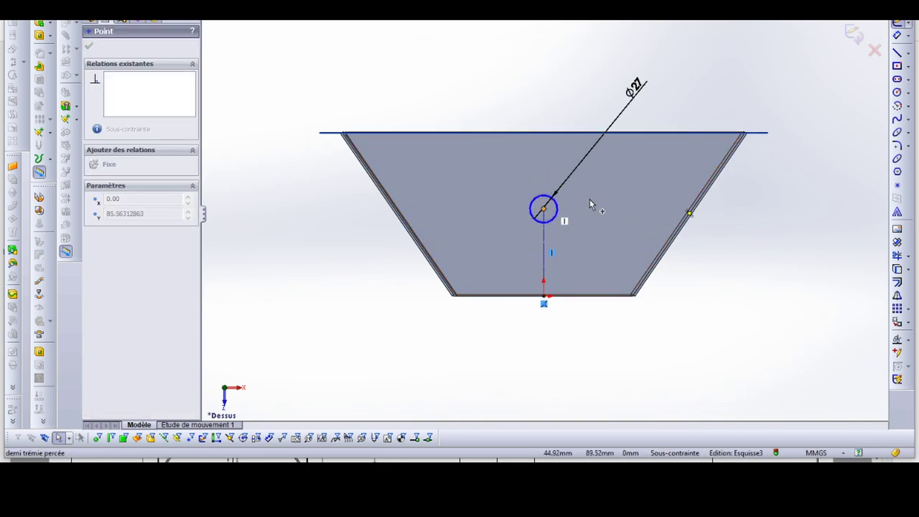
{"action": "left_click_drag", "start_coordinate": [590, 205], "coordinate": [565, 267]}
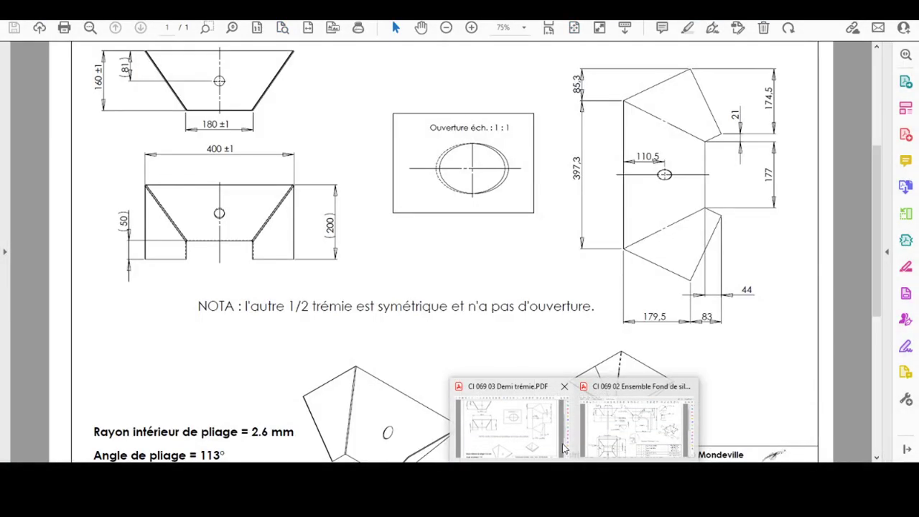
{"action": "left_click", "coordinate": [554, 447]}
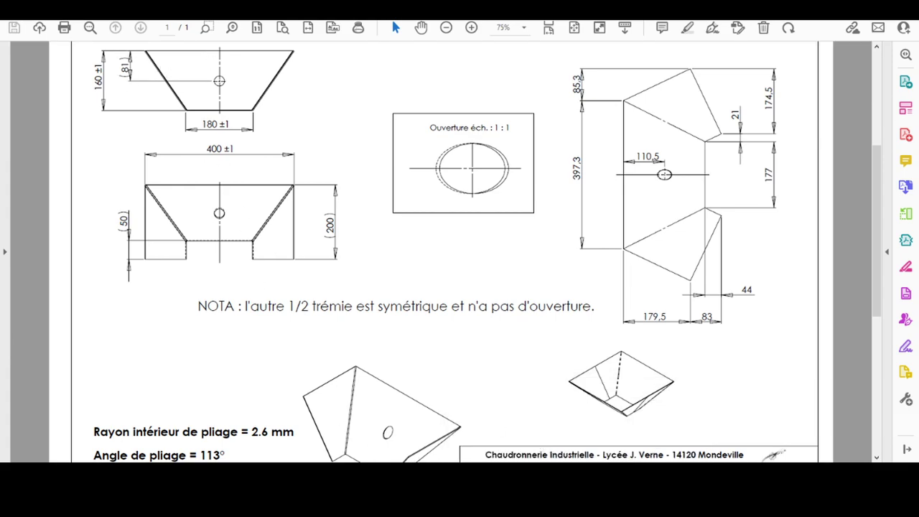
{"action": "key", "text": "alt+Tab"}
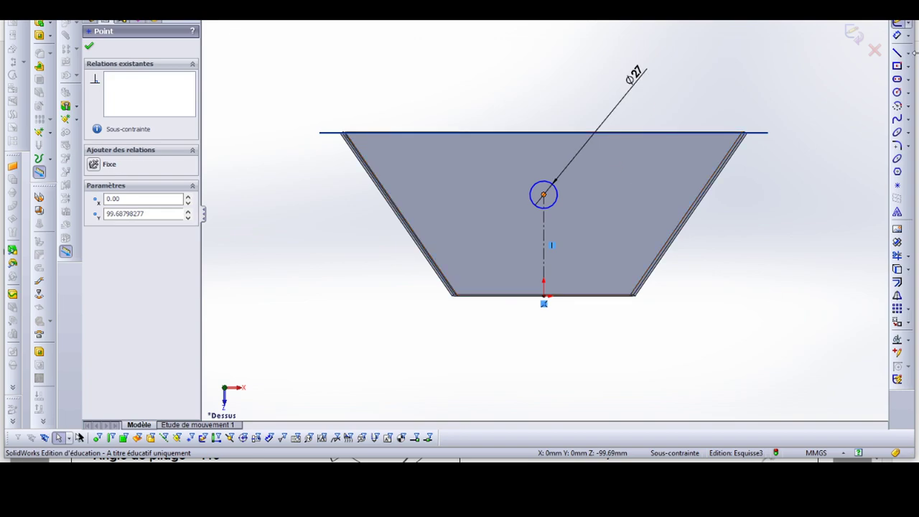
Step: Dimension the circle centre 81 mm below the top edge to fully define the sketch
{"action": "left_click", "coordinate": [897, 35]}
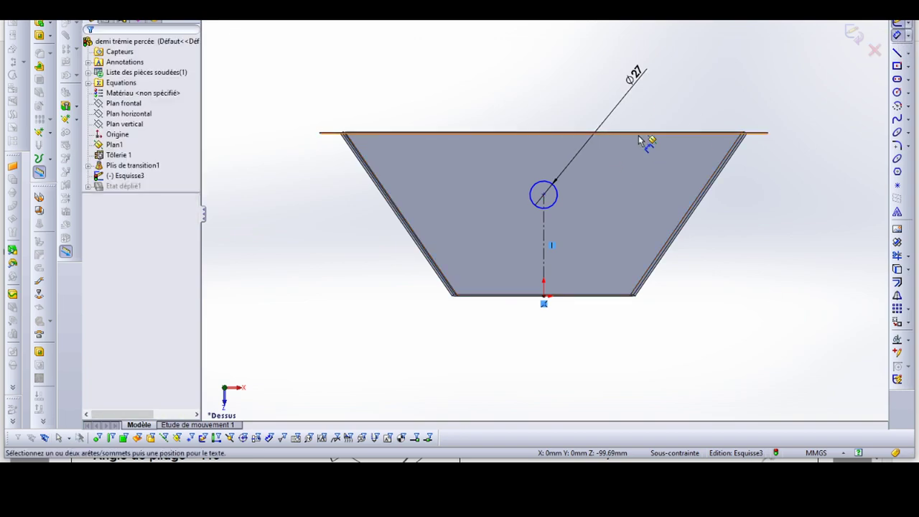
{"action": "scroll", "coordinate": [639, 137], "scroll_direction": "up", "scroll_amount": 2}
{"action": "scroll", "coordinate": [578, 196], "scroll_direction": "down", "scroll_amount": 1}
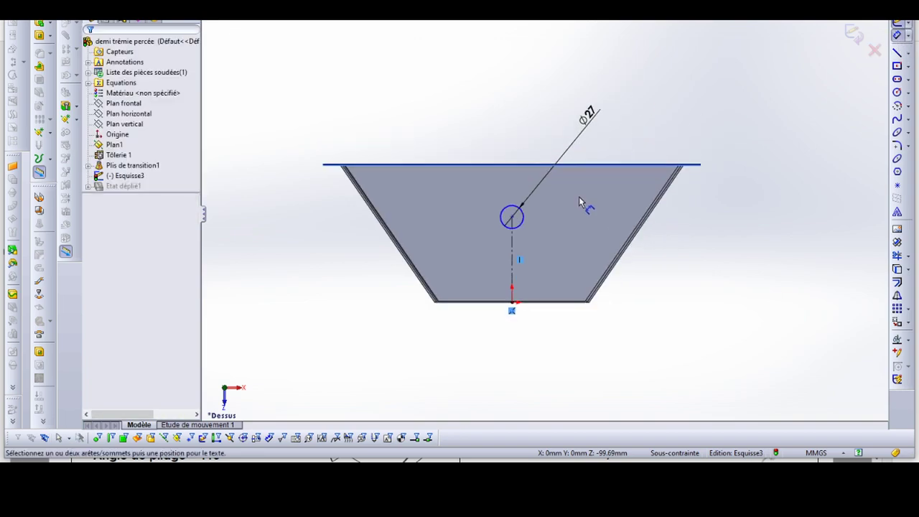
{"action": "scroll", "coordinate": [578, 196], "scroll_direction": "down", "scroll_amount": 3}
{"action": "left_click", "coordinate": [559, 140]}
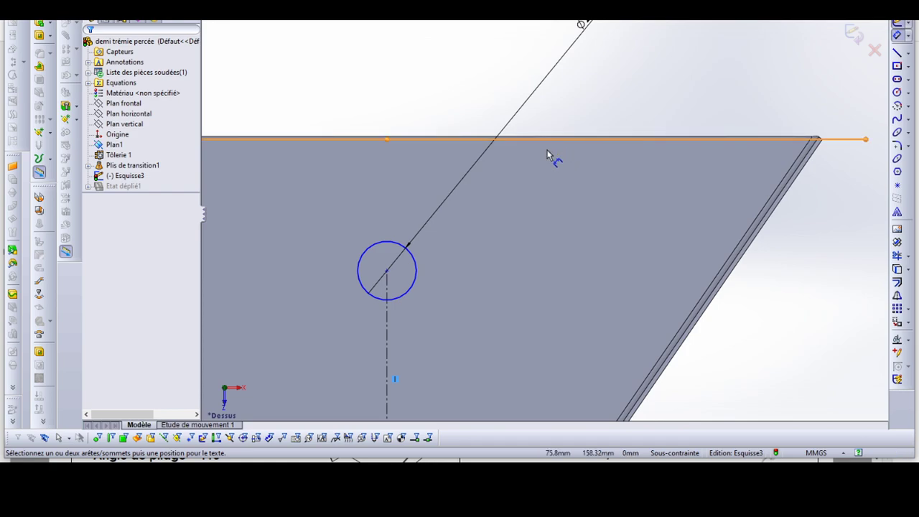
{"action": "scroll", "coordinate": [517, 204], "scroll_direction": "up", "scroll_amount": 3}
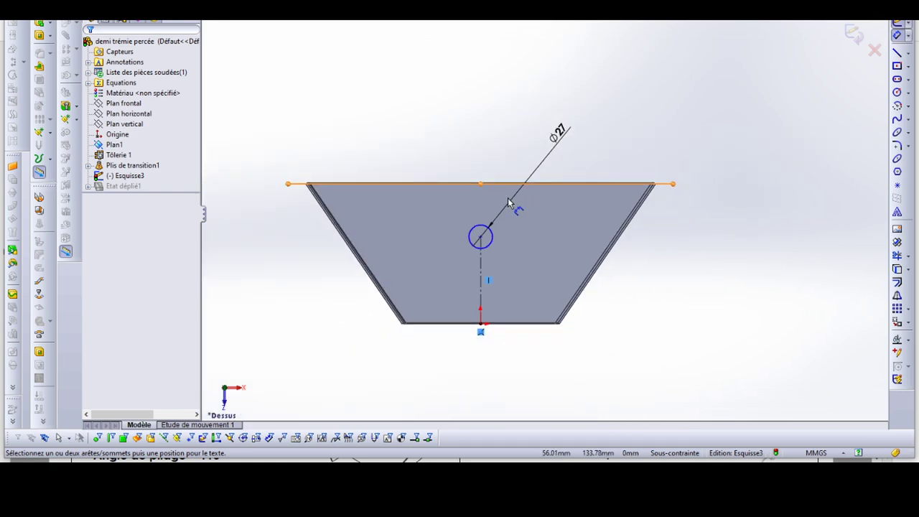
{"action": "left_click", "coordinate": [480, 237]}
{"action": "left_click", "coordinate": [688, 236]}
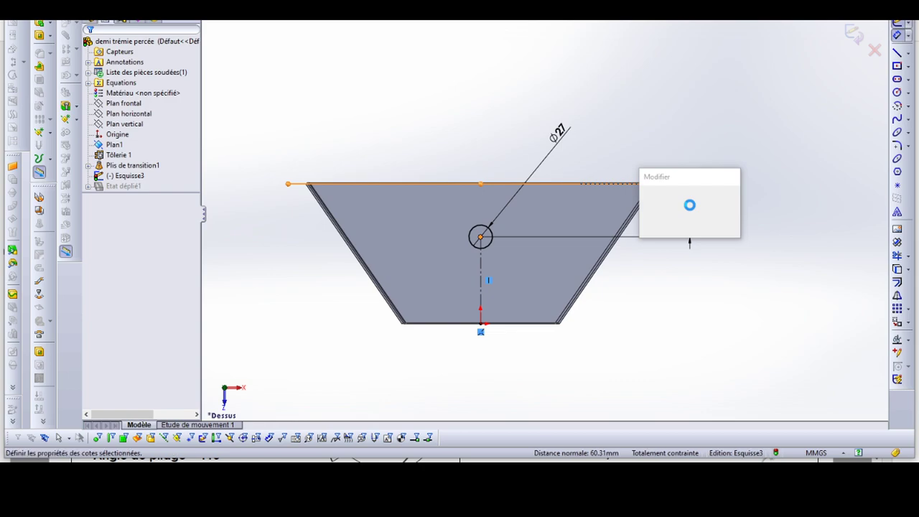
{"action": "type", "text": "81"}
{"action": "key", "text": "Return"}
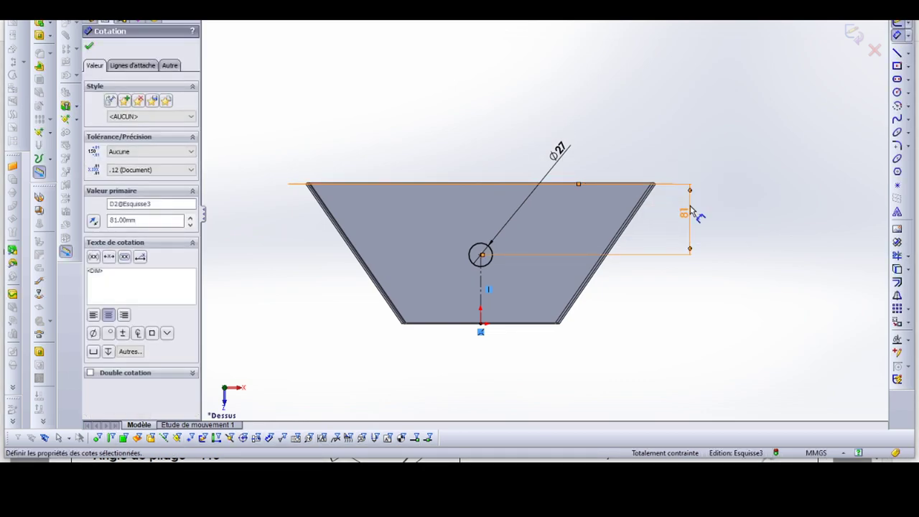
{"action": "left_click", "coordinate": [38, 35]}
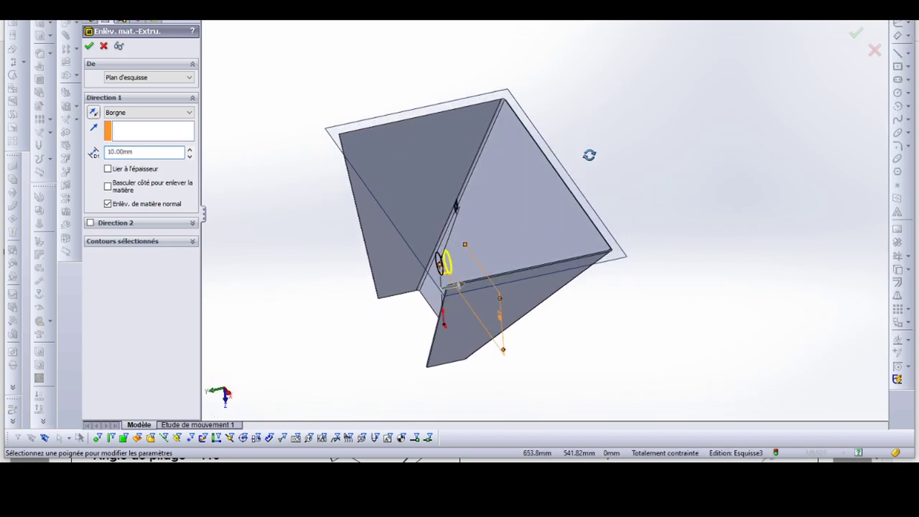
Step: Extrude-cut the circle Through All, piercing a Ø27 hole in the sloped face, and inspect it
{"action": "left_click", "coordinate": [143, 113]}
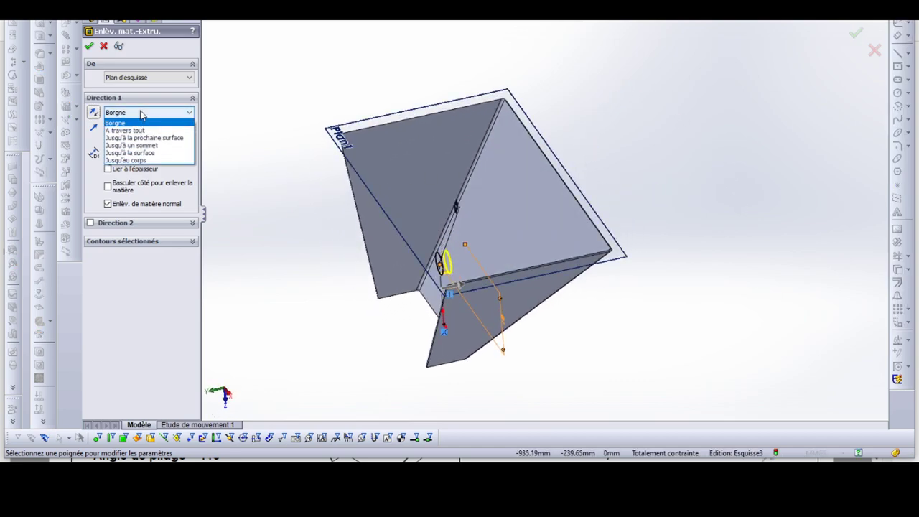
{"action": "left_click", "coordinate": [136, 135]}
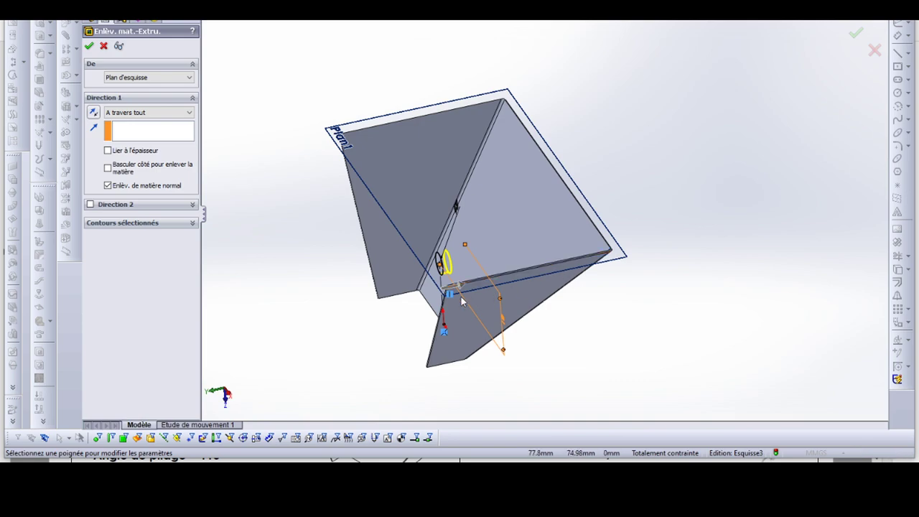
{"action": "mouse_move", "coordinate": [485, 316]}
{"action": "middle_mouse_down"}
{"action": "mouse_move", "coordinate": [559, 368]}
{"action": "mouse_move", "coordinate": [576, 363]}
{"action": "middle_mouse_up"}
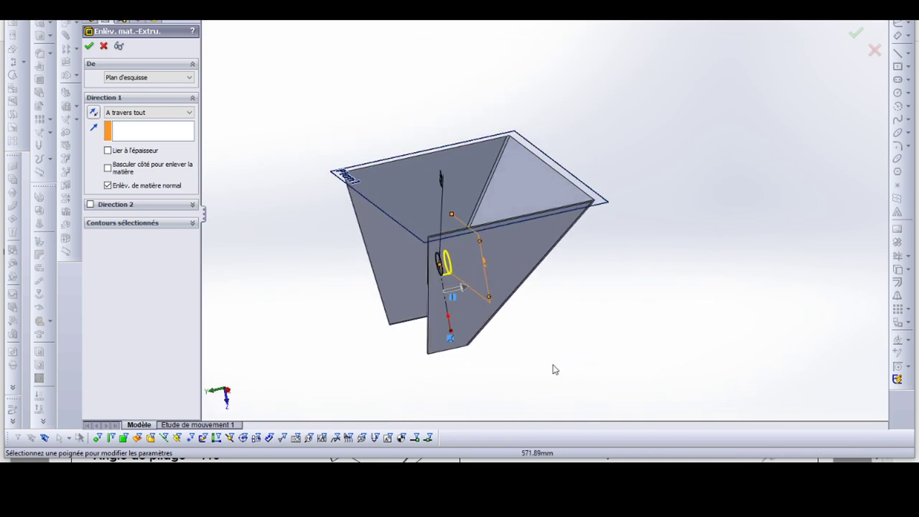
{"action": "left_click", "coordinate": [89, 45]}
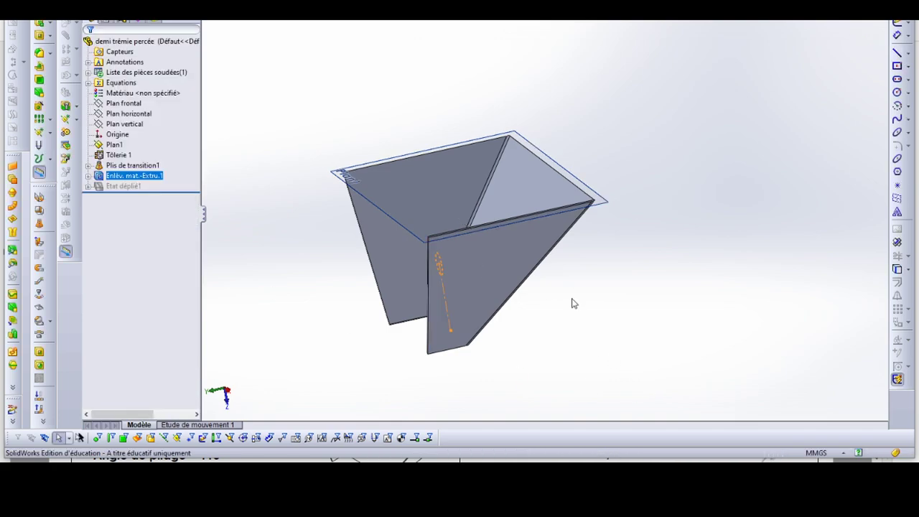
{"action": "mouse_move", "coordinate": [572, 303]}
{"action": "middle_mouse_down"}
{"action": "mouse_move", "coordinate": [654, 266]}
{"action": "mouse_move", "coordinate": [470, 136]}
{"action": "middle_mouse_up"}
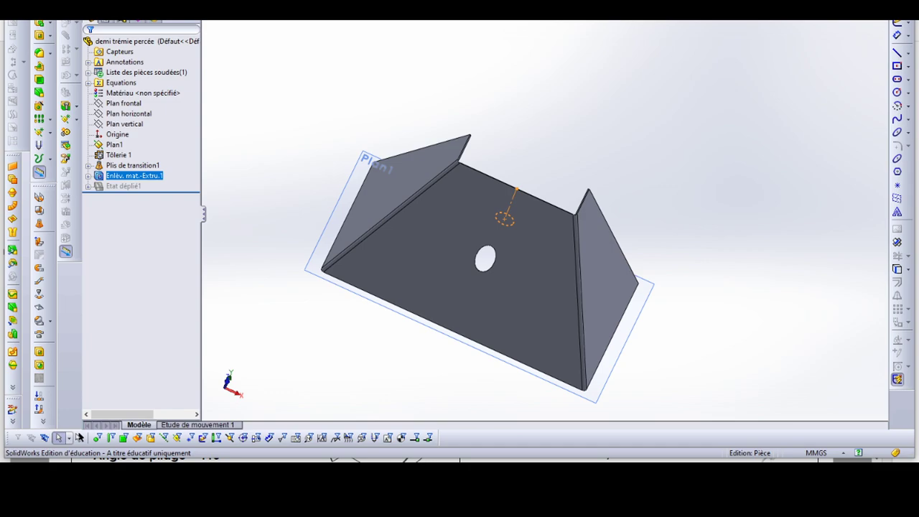